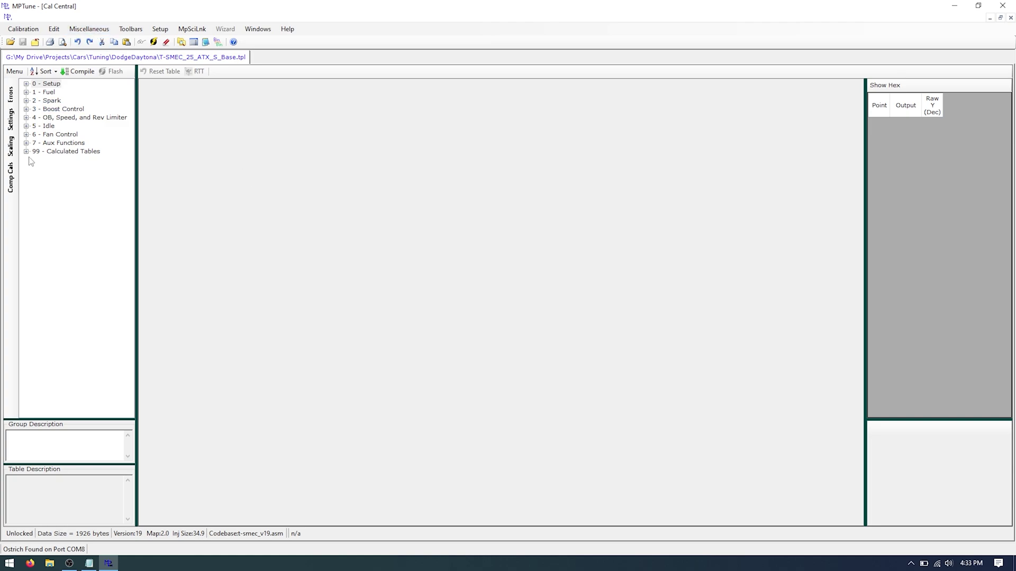
# - Rescale the calibration from 34.9 to 55 lbs/hr injectors and acknowledge the Injector Scaling message
pyautogui.click(12, 149)
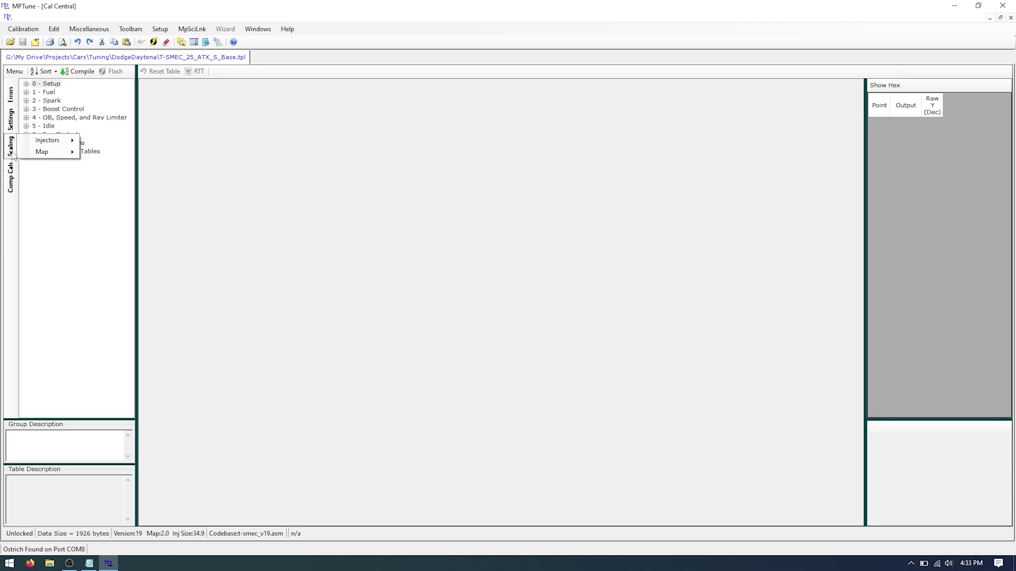
pyautogui.moveTo(58, 140)
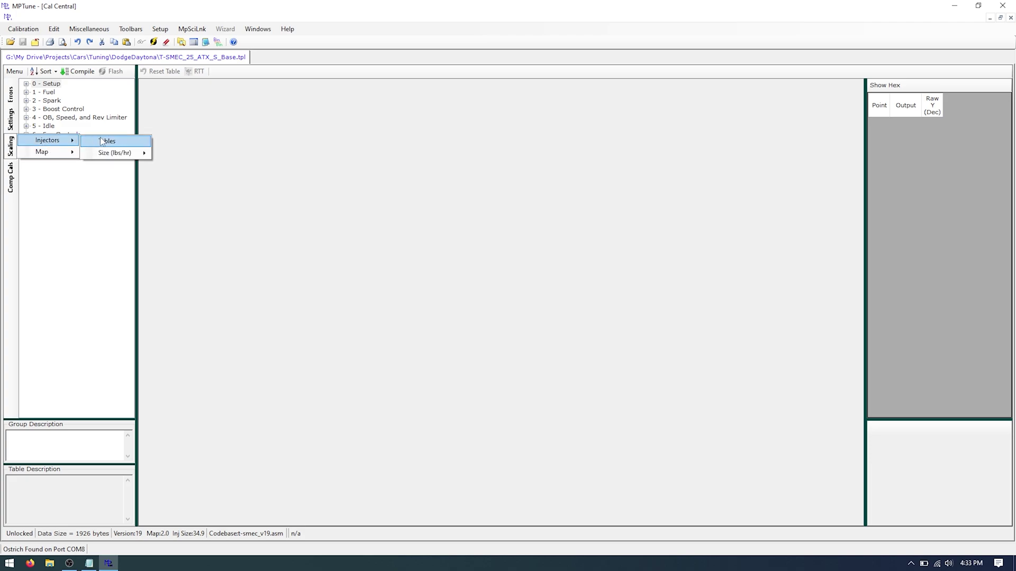
pyautogui.moveTo(112, 152)
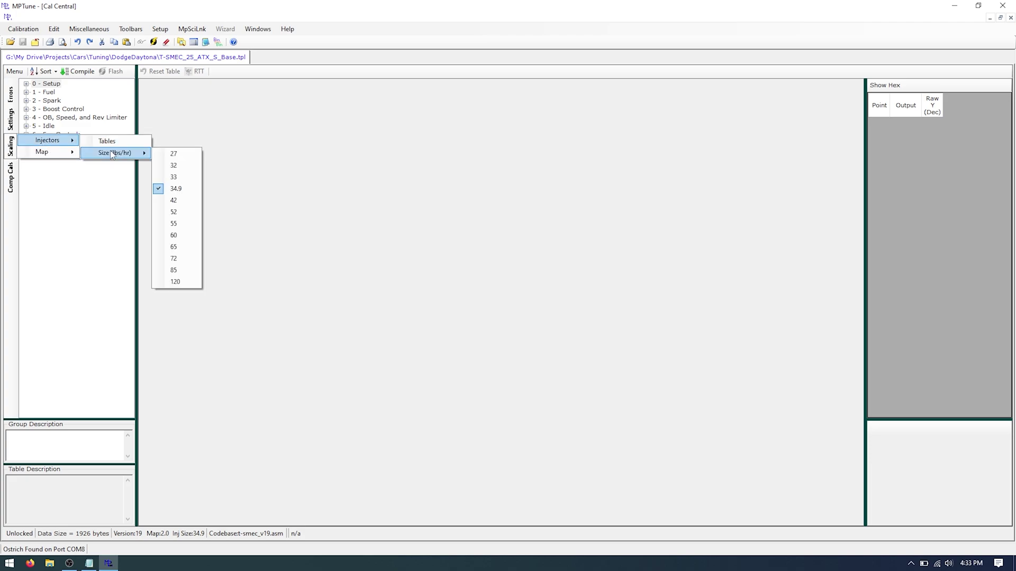
pyautogui.click(184, 224)
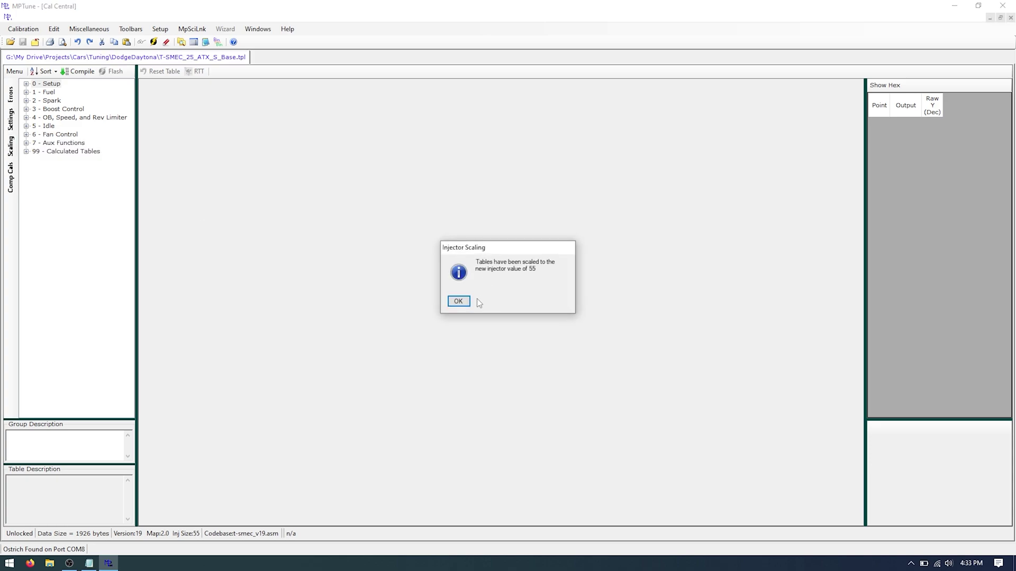
pyautogui.click(456, 302)
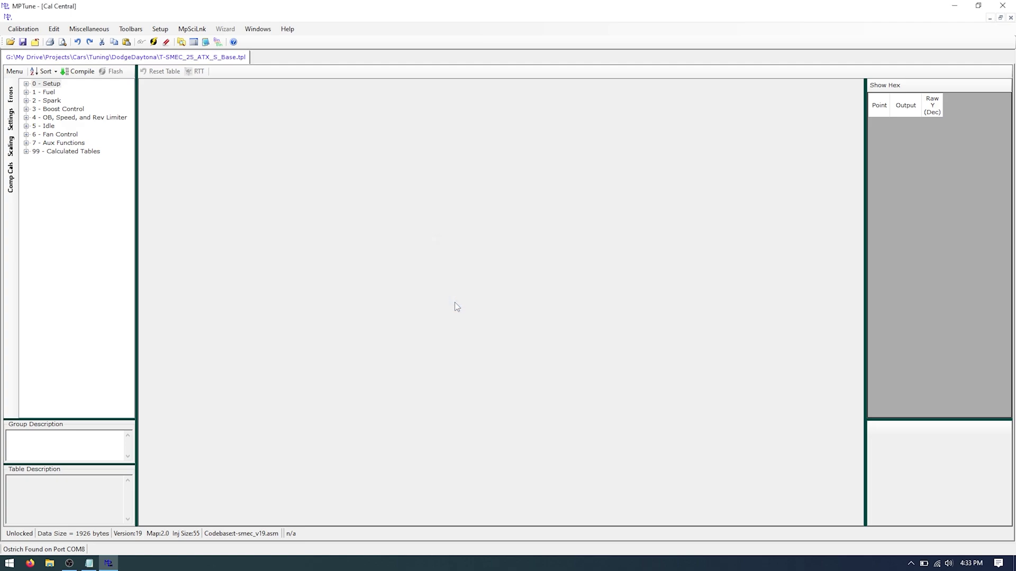
# - Expand 1 - Fuel > B - Running and open the four-point FuelBatteryOffset table
pyautogui.click(26, 92)
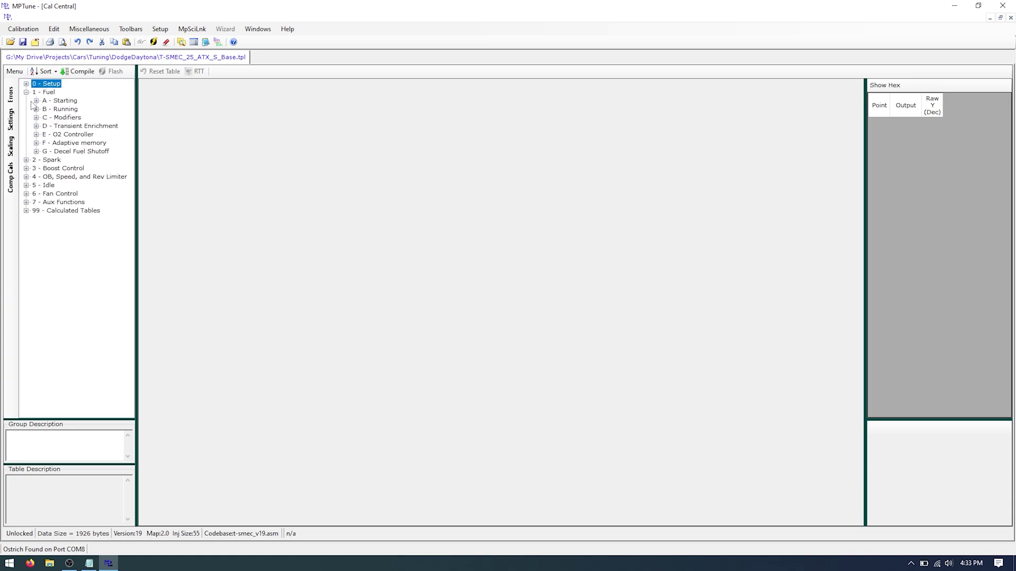
pyautogui.click(36, 109)
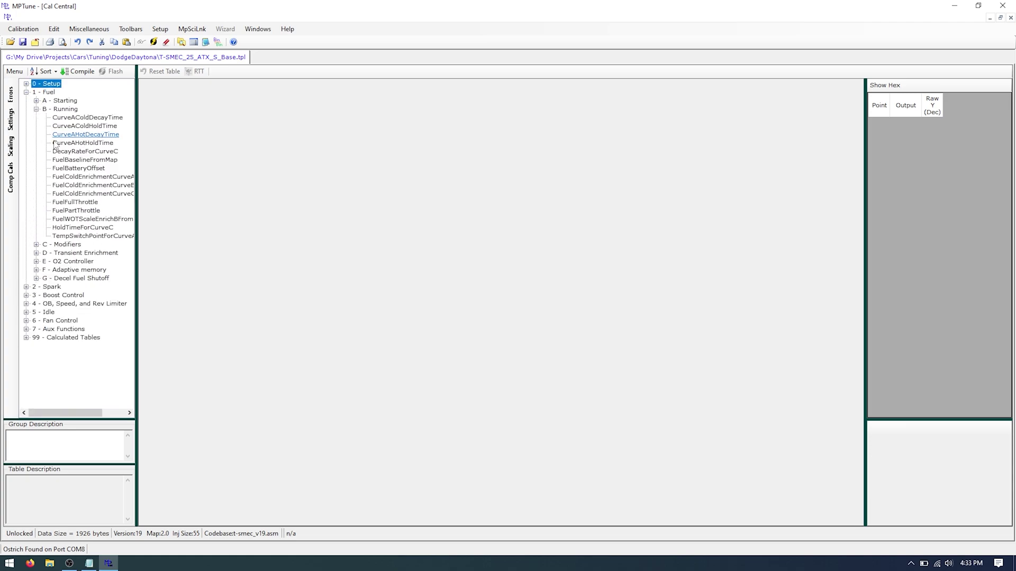
pyautogui.click(67, 168)
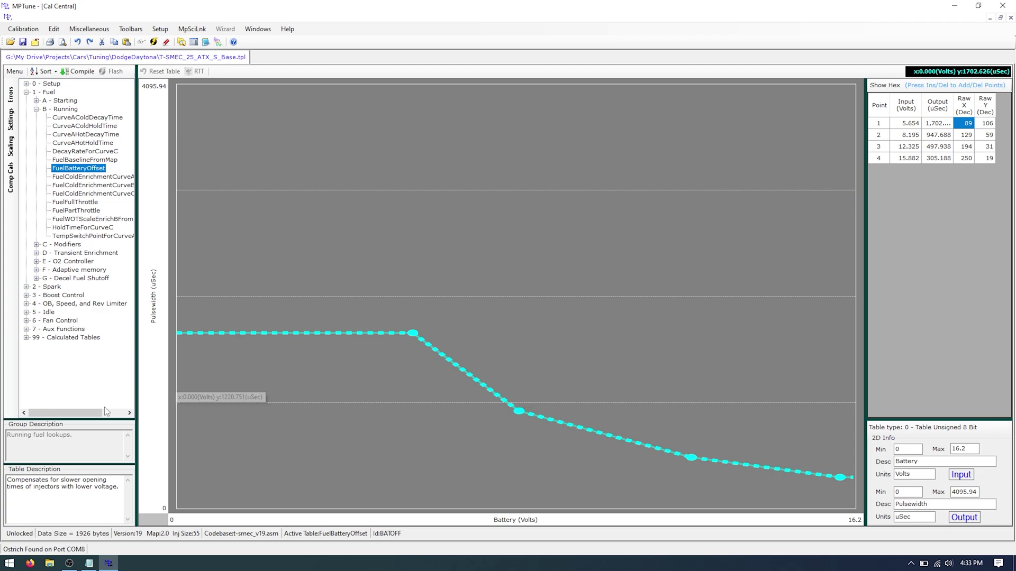
# - Bring up Injector Data.txt, listing offsets 1.62 to 0.48 for 10–15 volts
pyautogui.click(89, 564)
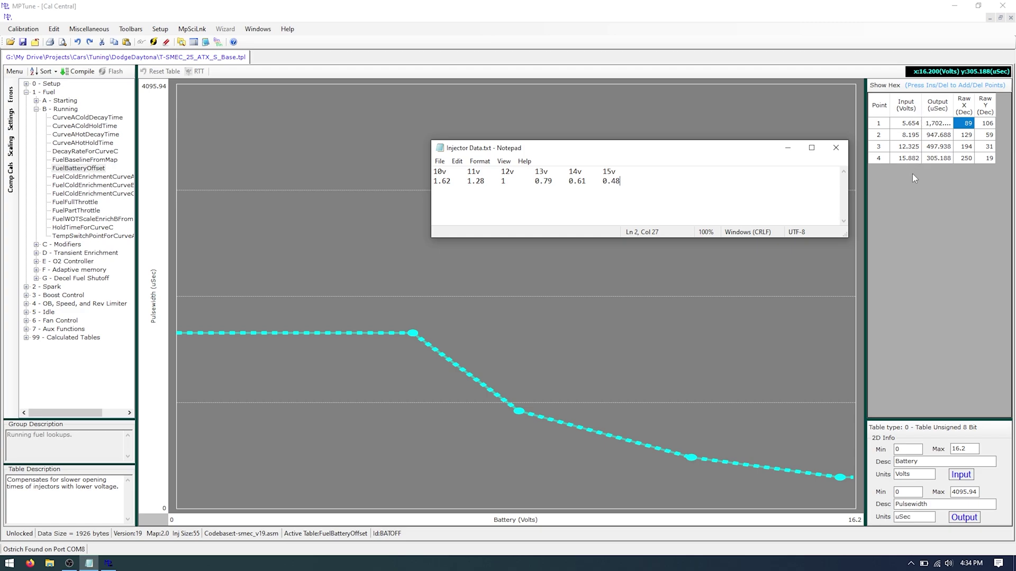
# - Insert new curve points 2 and 4, at 6.925 and 10.292 volts, giving six points
pyautogui.click(912, 173)
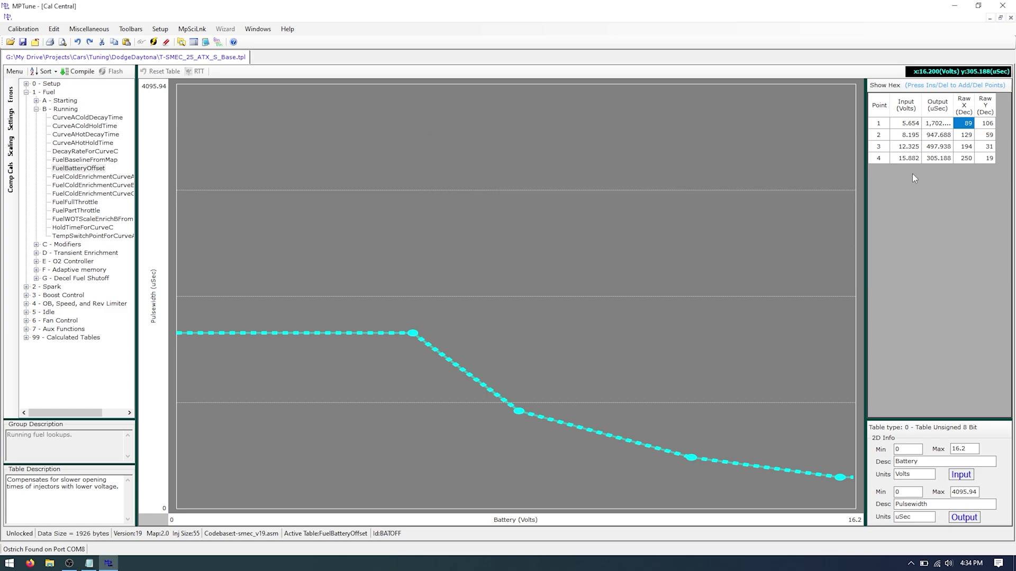
pyautogui.press('Delete')
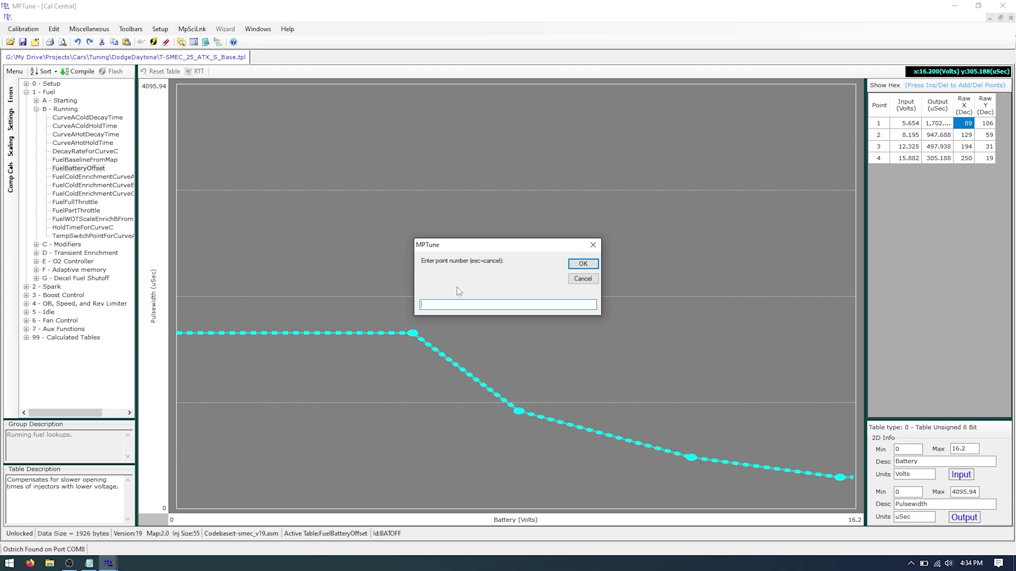
pyautogui.write('2')
pyautogui.click(577, 264)
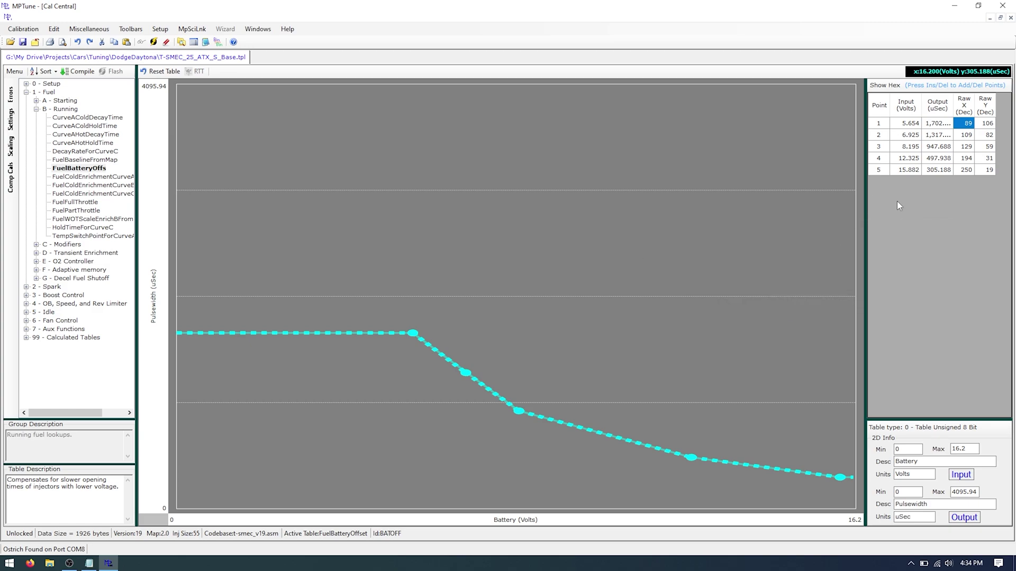
pyautogui.press('Delete')
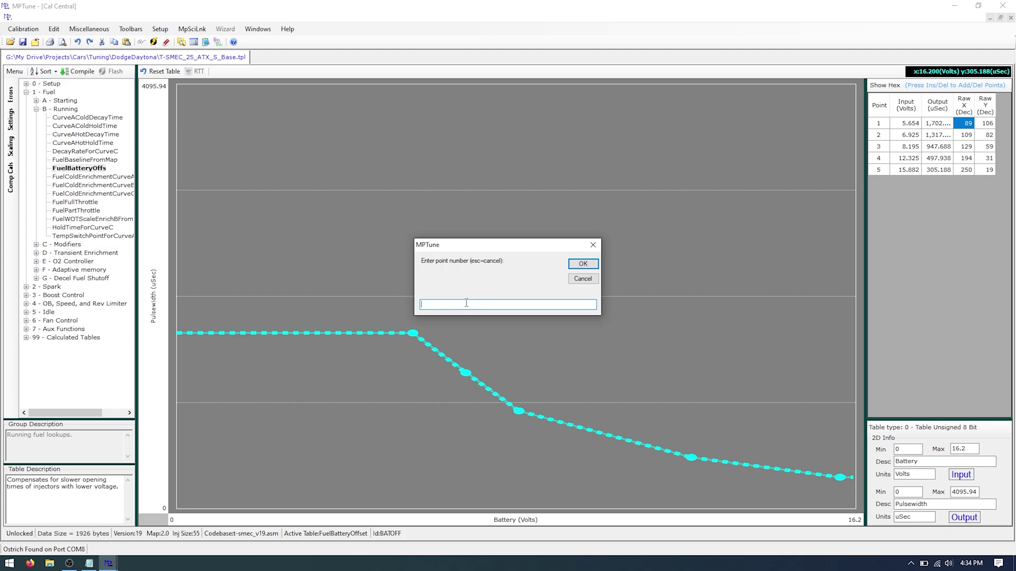
pyautogui.write('4')
pyautogui.click(583, 264)
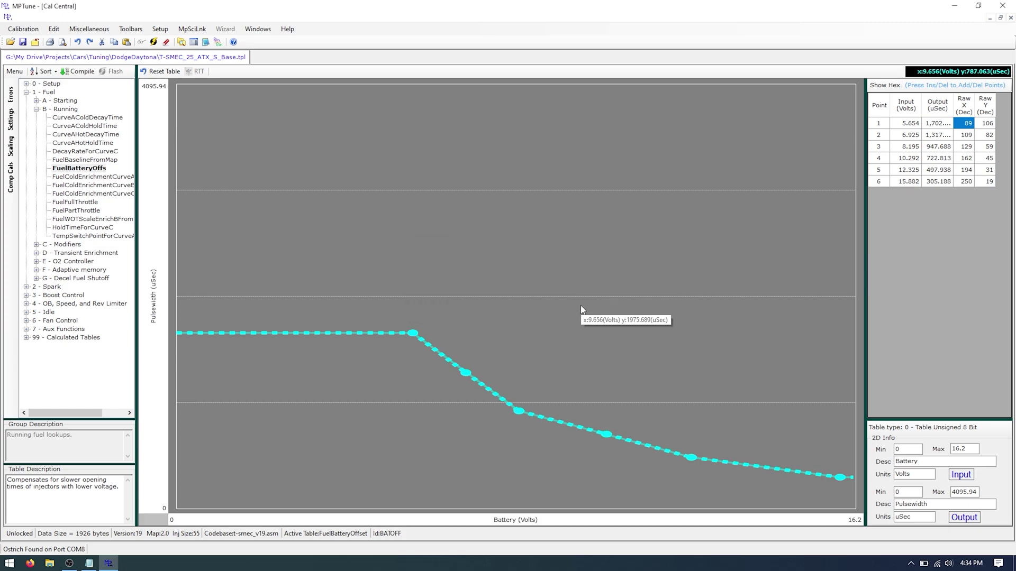
# - Shift the first curve point to lower voltage and select the last point, checking the injector notes
pyautogui.moveTo(412, 333); pyautogui.dragTo(369, 333)
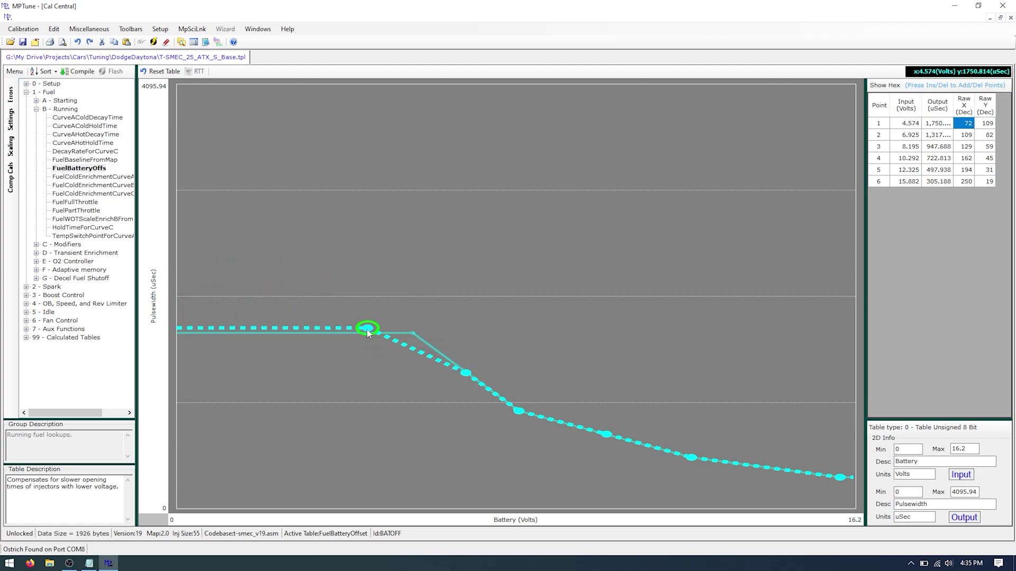
pyautogui.click(840, 479)
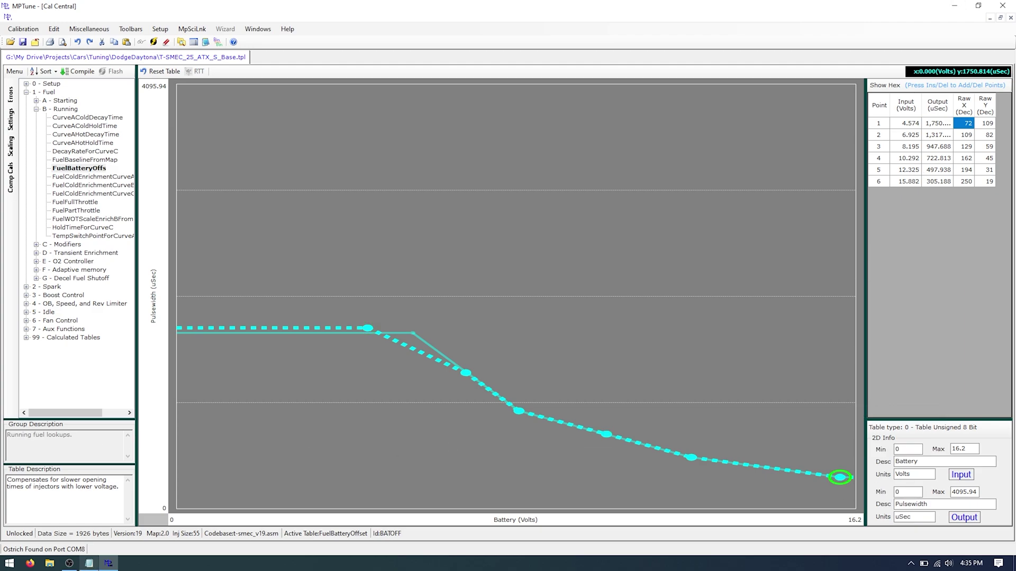
pyautogui.click(89, 563)
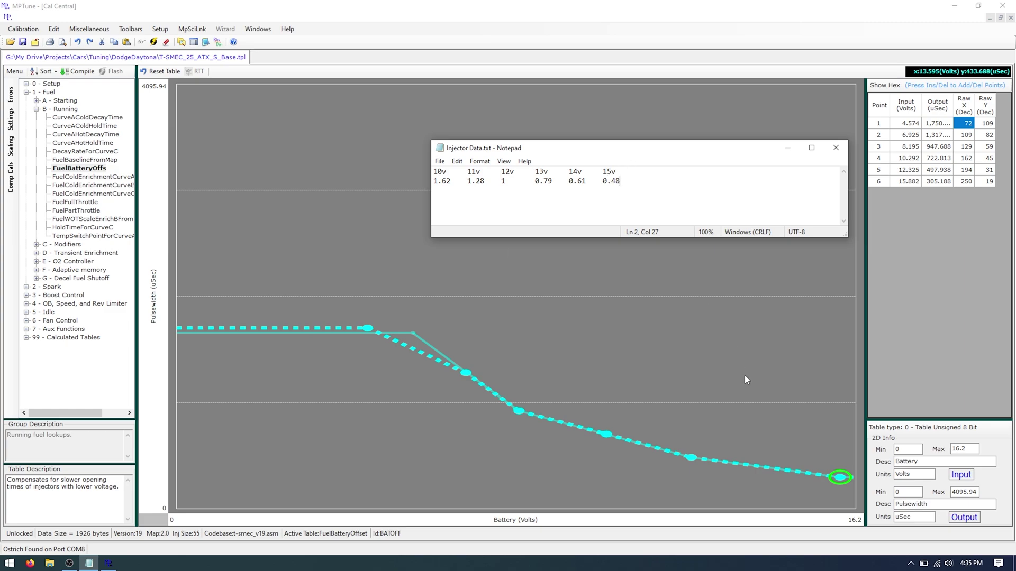
pyautogui.click(838, 479)
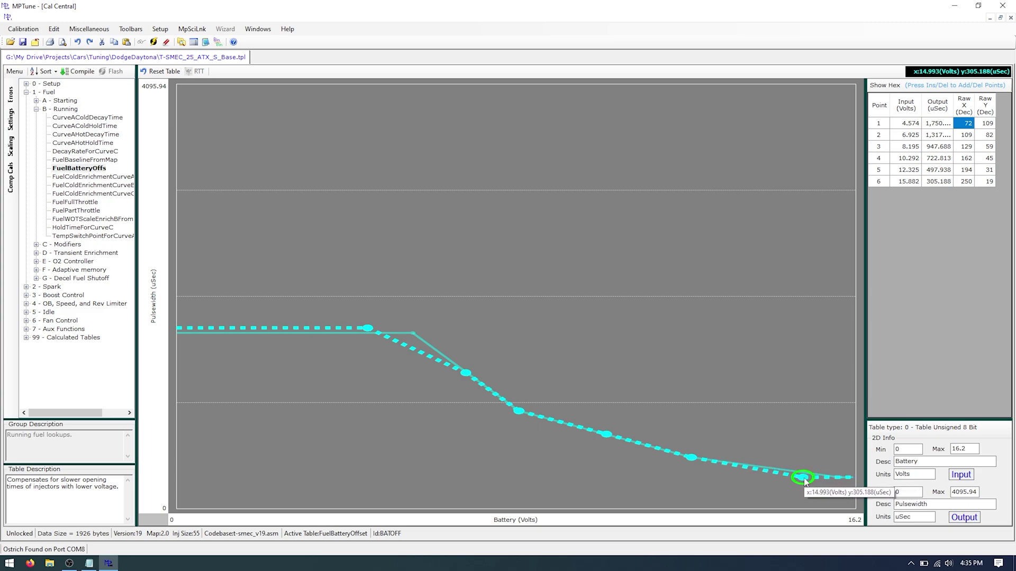
# - Drag point 6 down to 14.993 V, 48.188 µs, comparing against the injector notes
pyautogui.moveTo(804, 480); pyautogui.dragTo(806, 504)
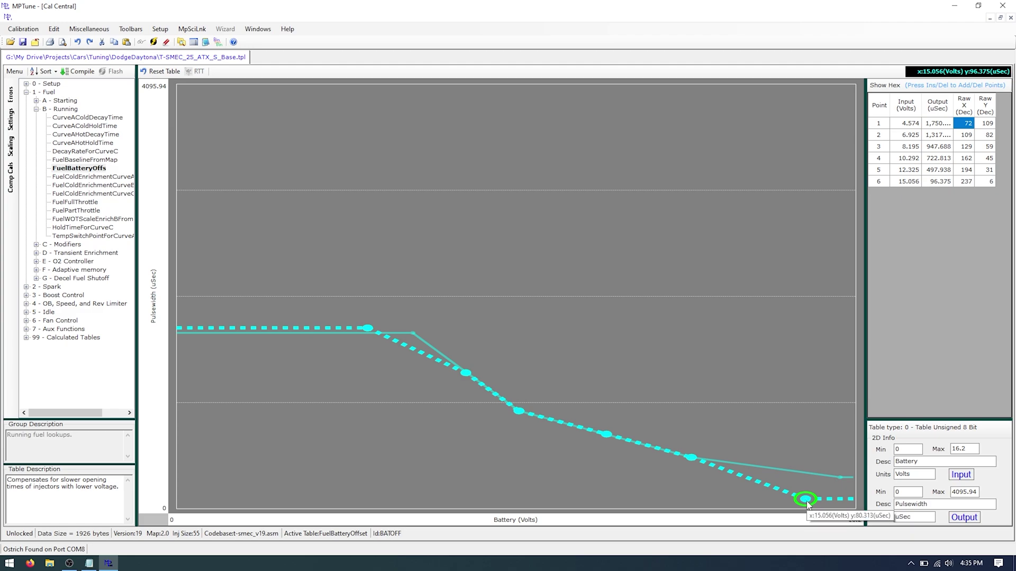
pyautogui.click(90, 564)
pyautogui.click(89, 565)
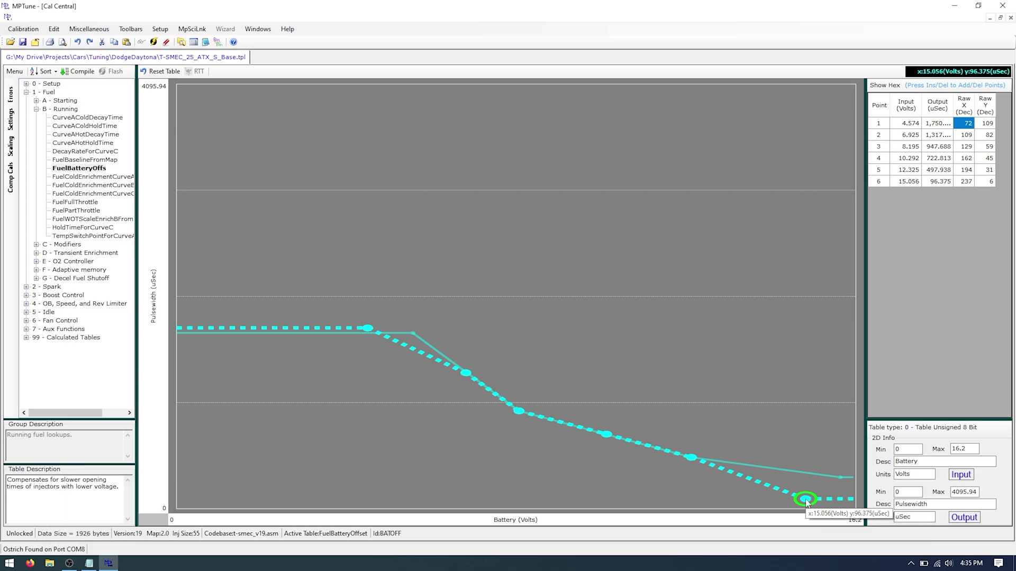
pyautogui.moveTo(806, 500); pyautogui.dragTo(803, 507)
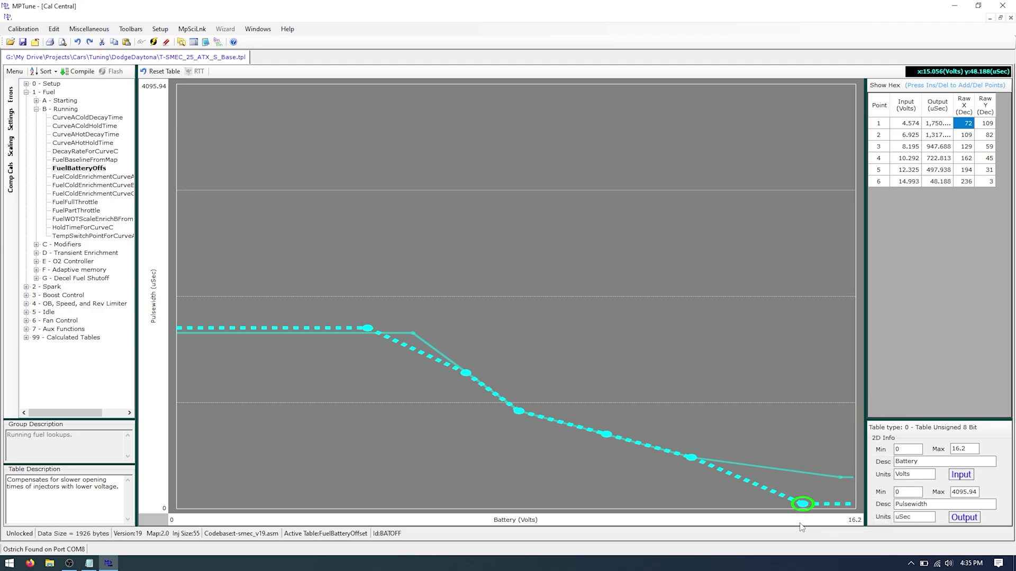
pyautogui.click(85, 566)
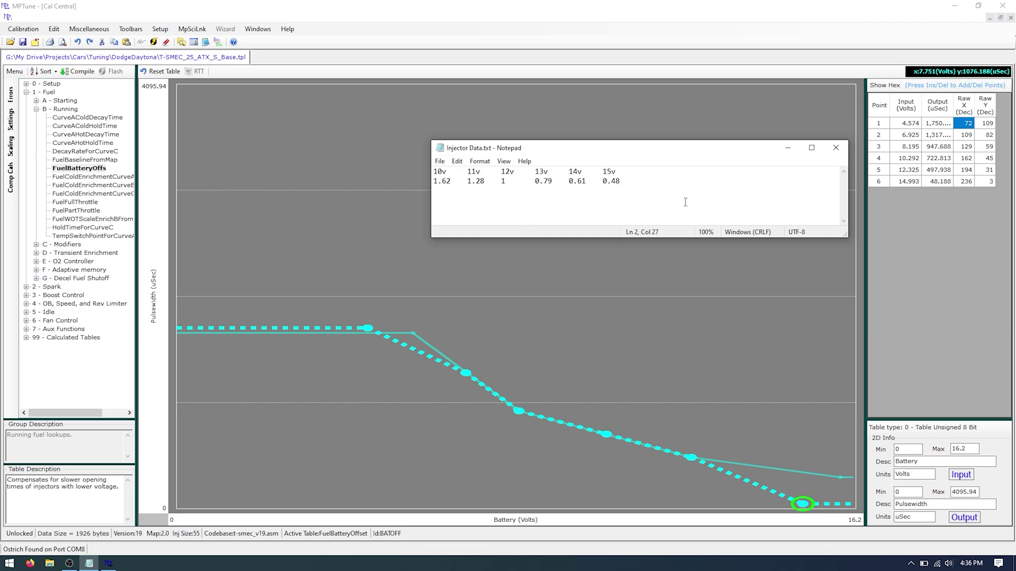
# - Drag points 5, 6 and 3 to about 12.5 V, 14.929 V/481.875 µs and 12.0 V
pyautogui.click(955, 362)
pyautogui.moveTo(690, 457); pyautogui.dragTo(749, 451)
pyautogui.moveTo(802, 504); pyautogui.dragTo(676, 404)
pyautogui.hotkey('alt', 'Tab')
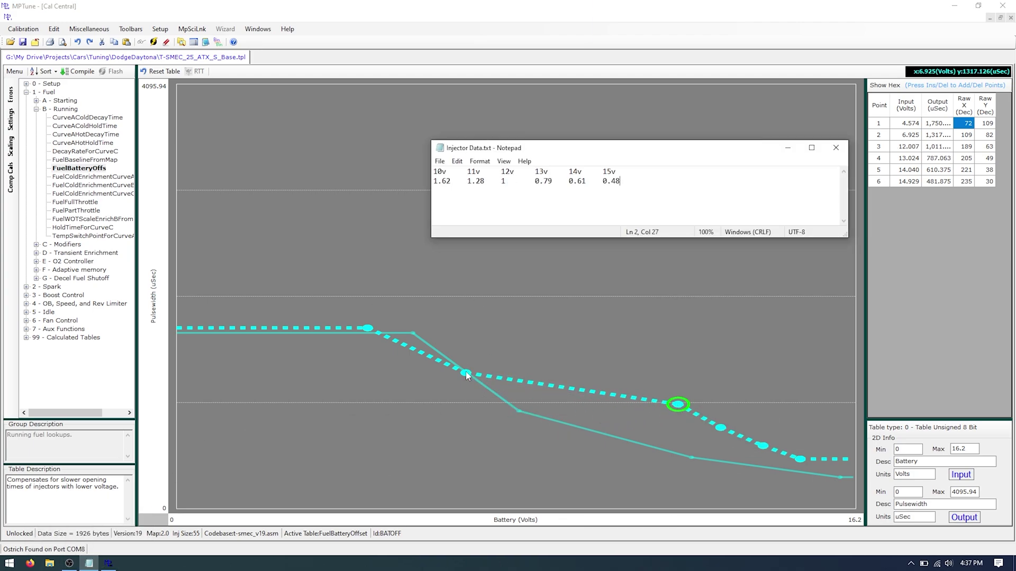
pyautogui.moveTo(465, 373); pyautogui.dragTo(595, 341)
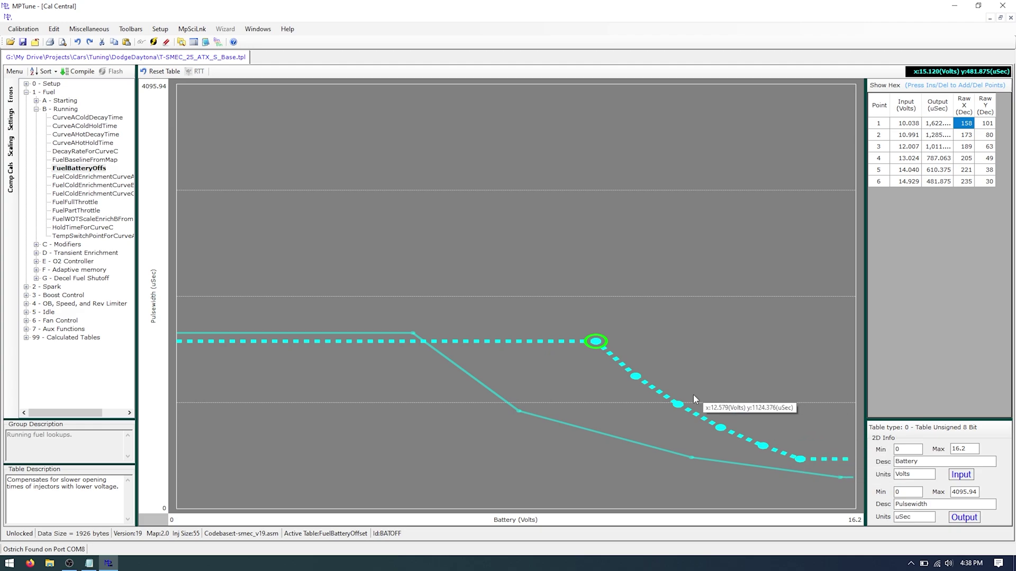
# - Save the calibration, acknowledge File Saved, and expand the 0 - Setup group
pyautogui.click(23, 43)
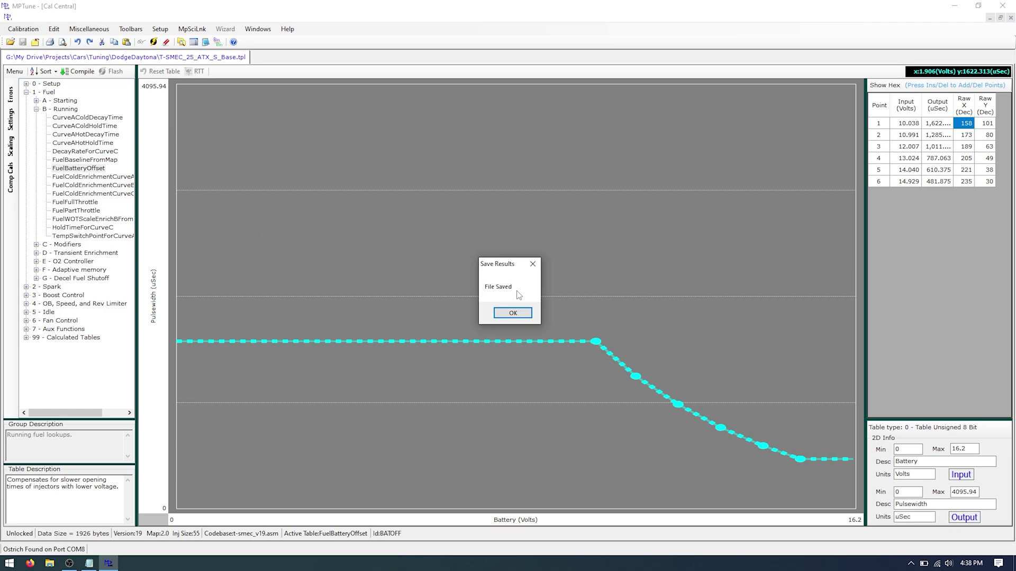
pyautogui.click(518, 313)
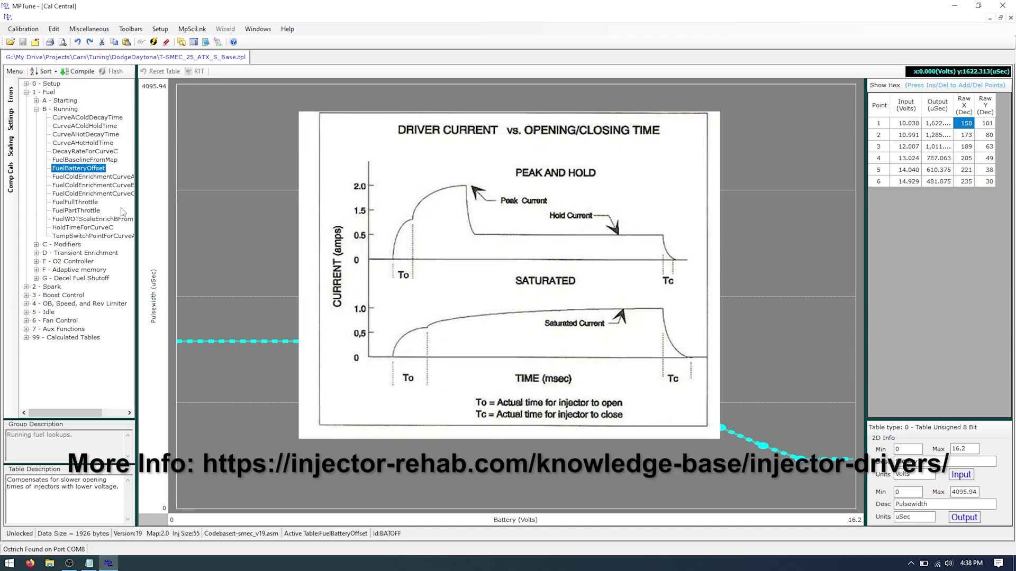
pyautogui.click(26, 83)
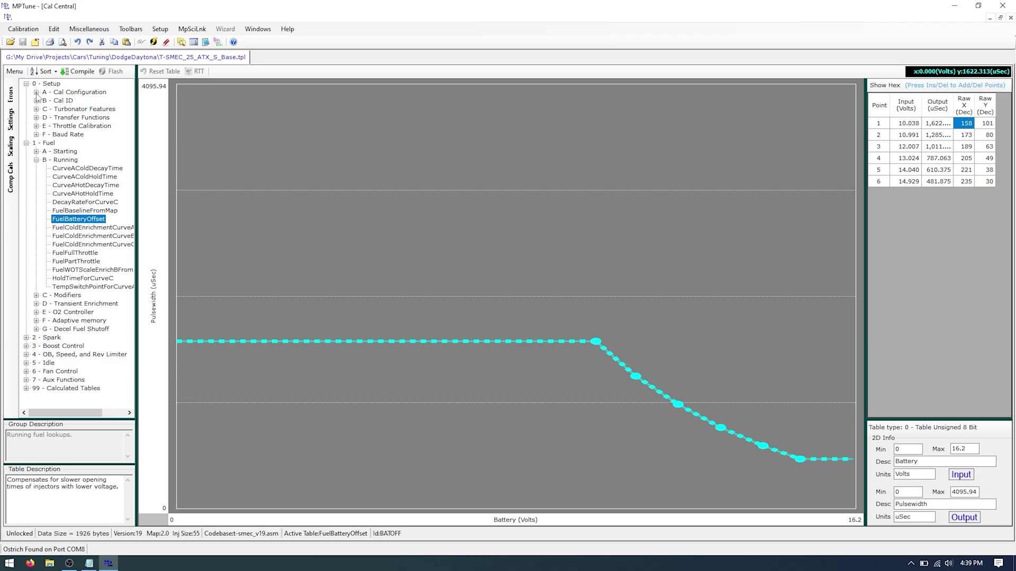
# - Clear InjectorFault in Cal Configuration's PowerLossLightMask2 (216 to 200) and save the file
pyautogui.click(36, 93)
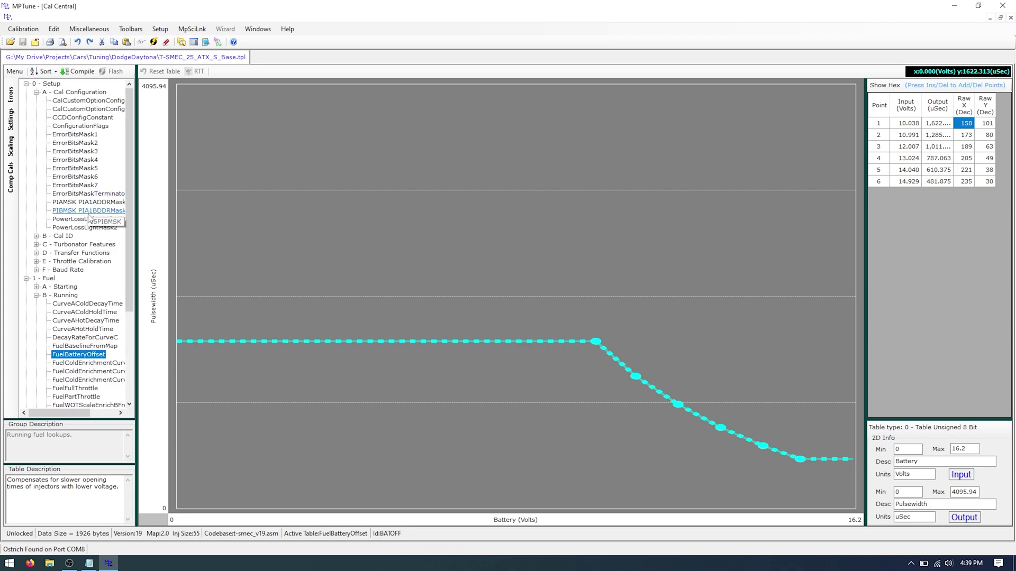
pyautogui.click(92, 231)
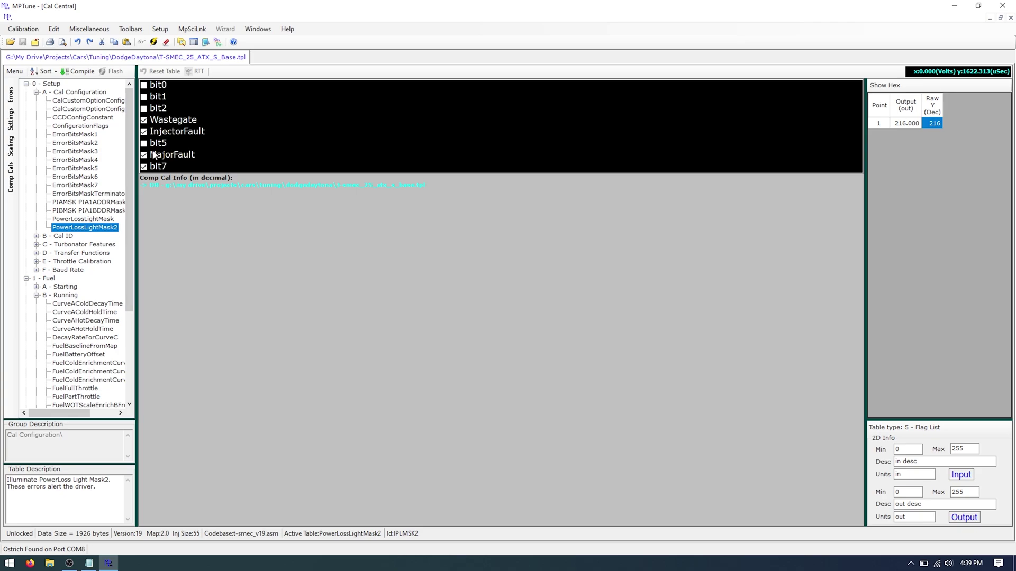
pyautogui.click(146, 136)
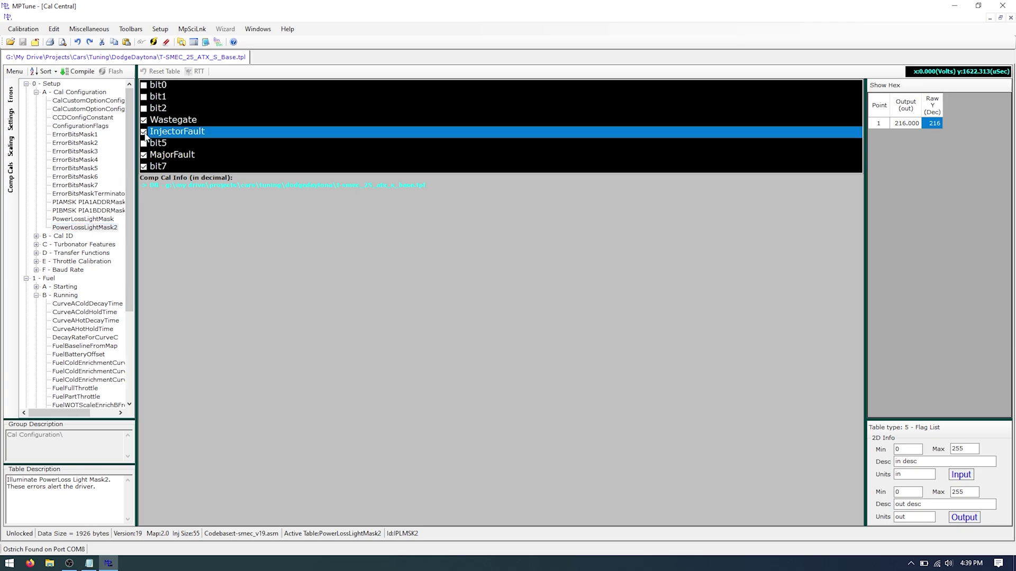
pyautogui.click(144, 132)
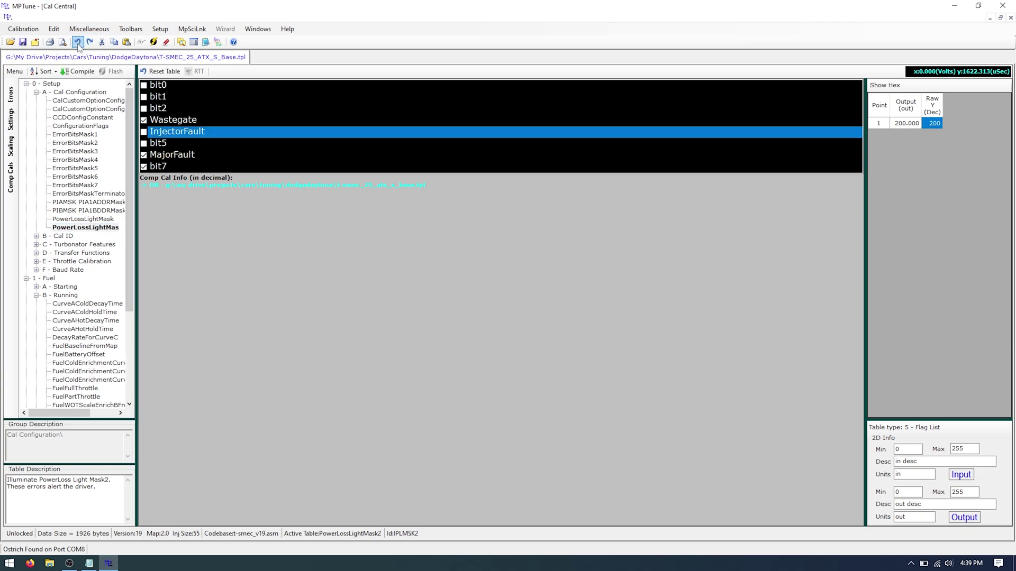
pyautogui.click(23, 42)
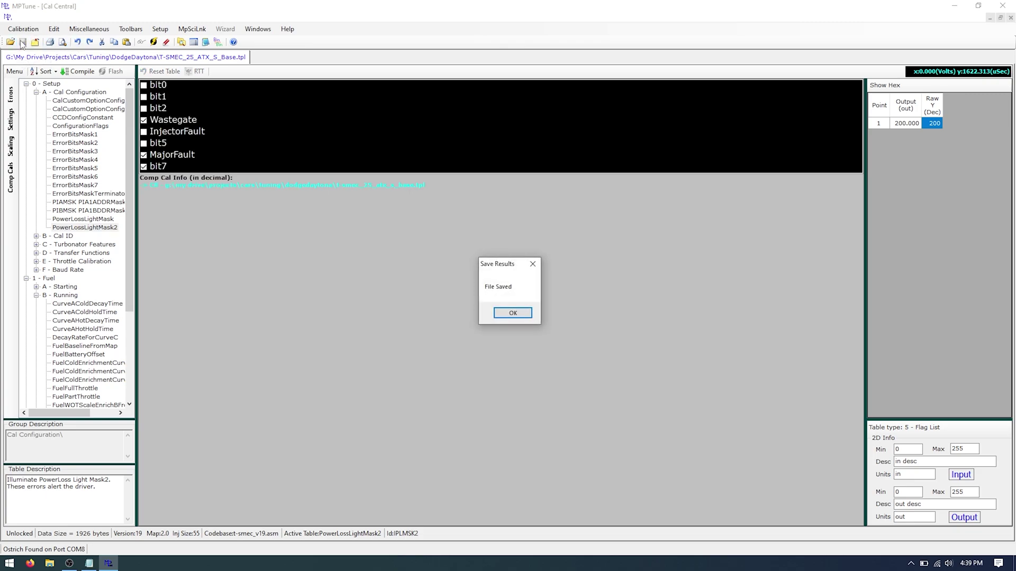
pyautogui.click(518, 315)
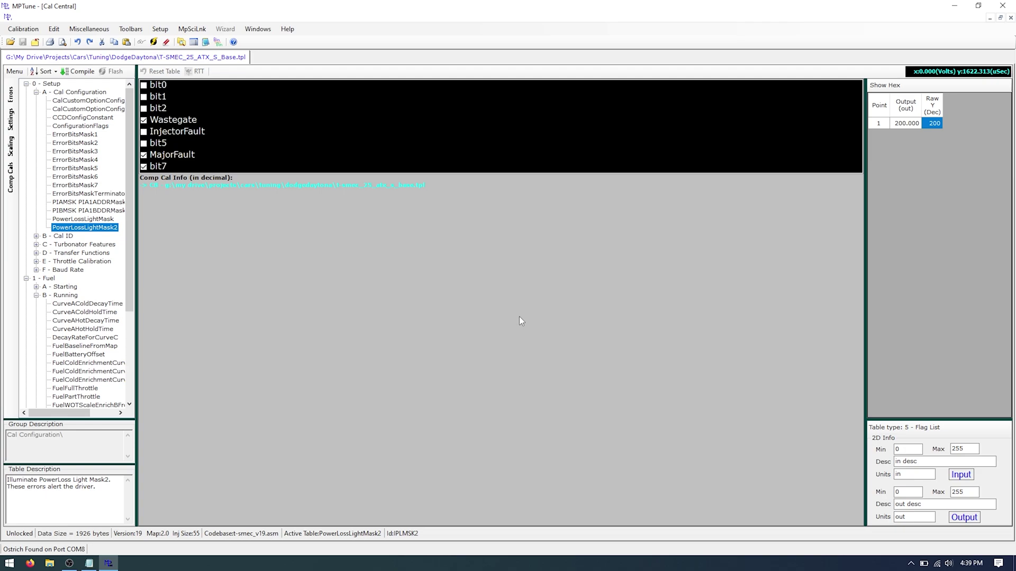